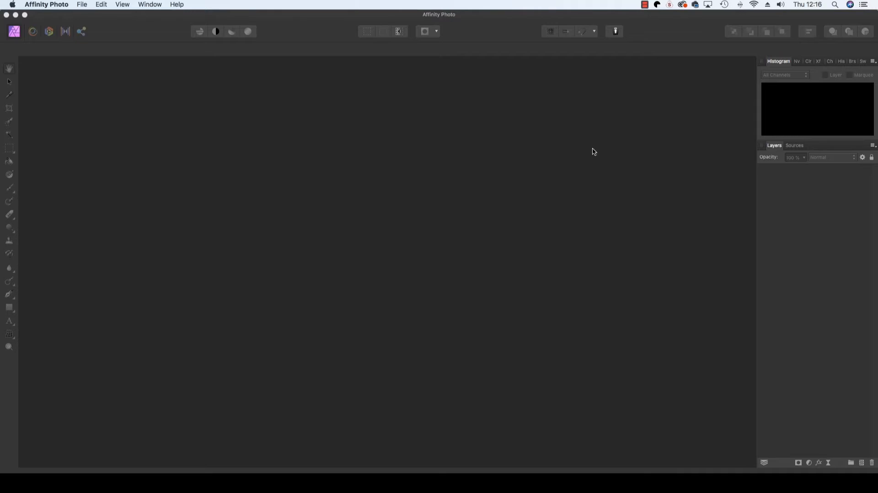
Set the Develop Assistant's RAW output format to RGB (32 bit HDR) and its tone curve to Take no action.
left_click(616, 33)
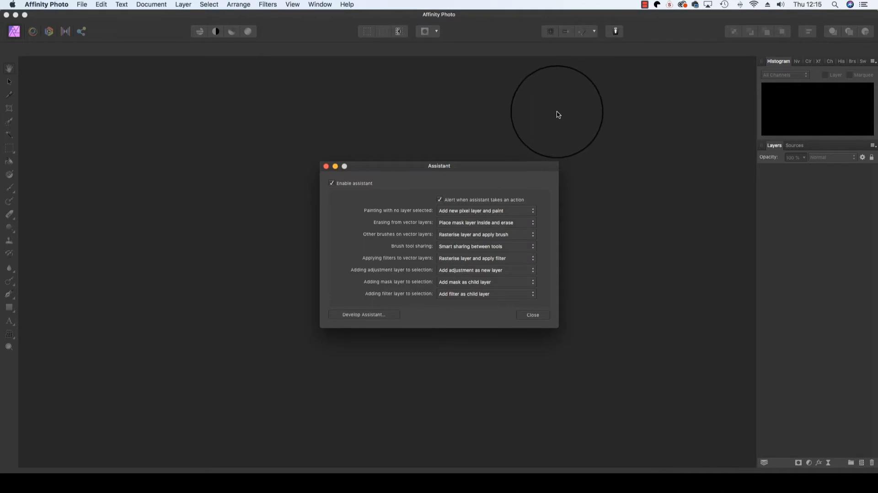
left_click(378, 316)
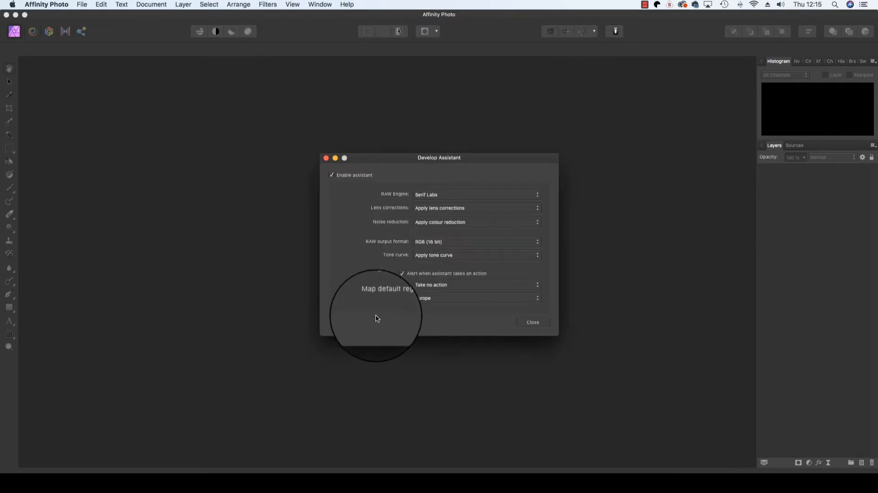
left_click(456, 243)
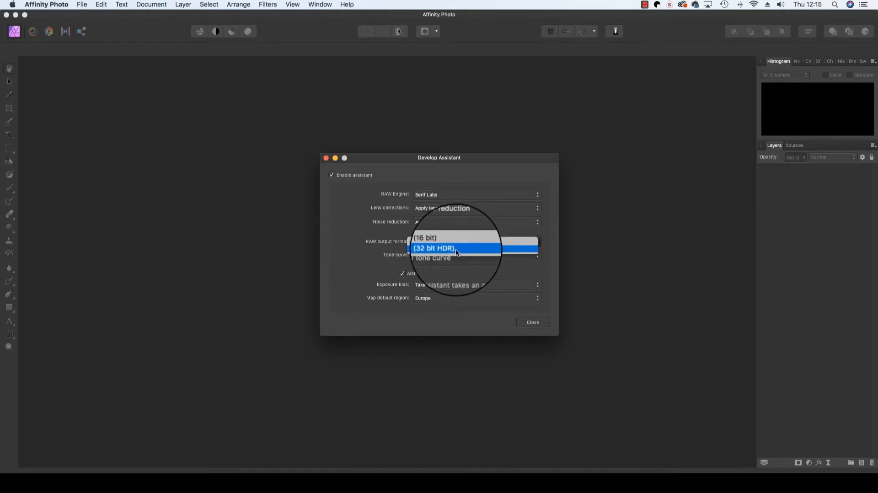
left_click(456, 249)
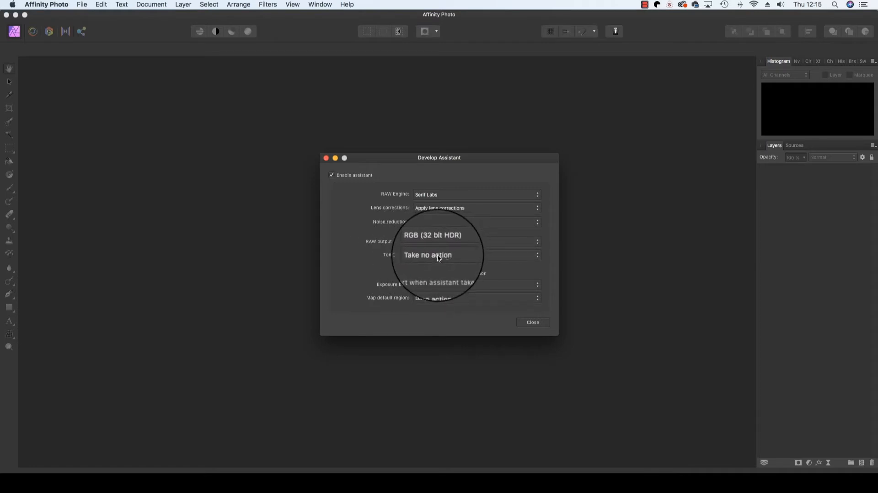
left_click(525, 323)
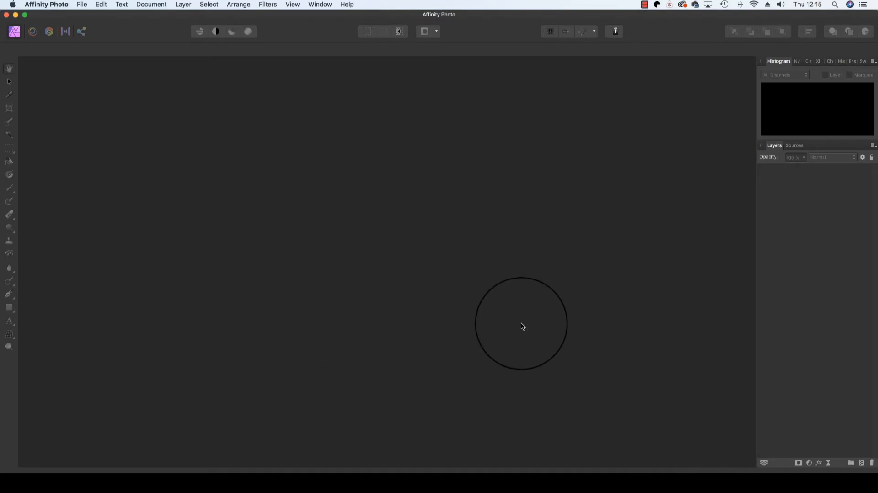
Open the RAW photo IMG_0270.dng from the Affinity HDR folder.
left_click(85, 7)
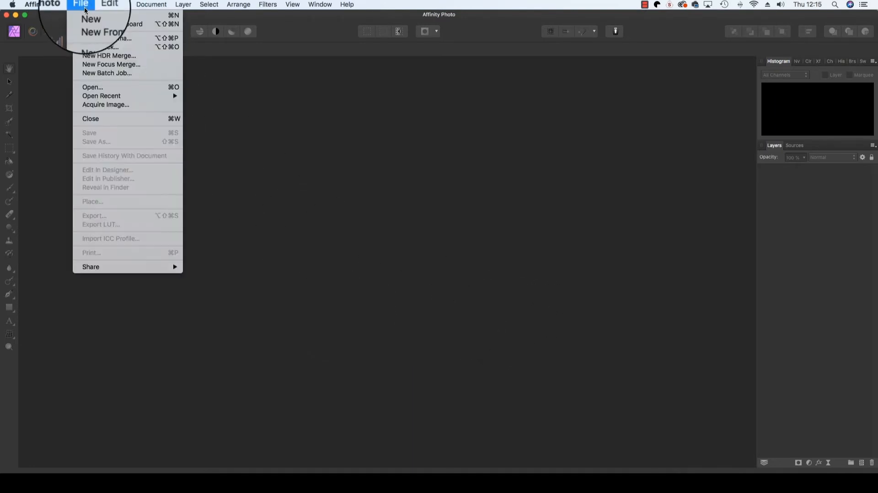
left_click(119, 86)
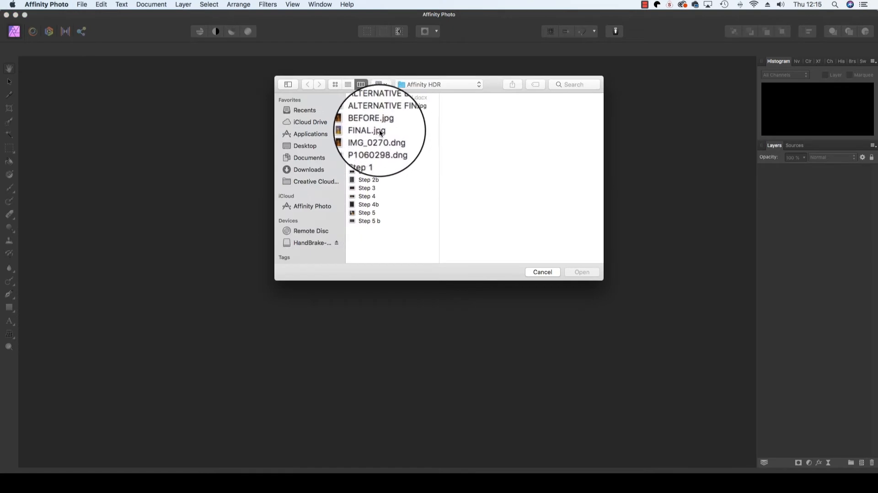
left_click(377, 138)
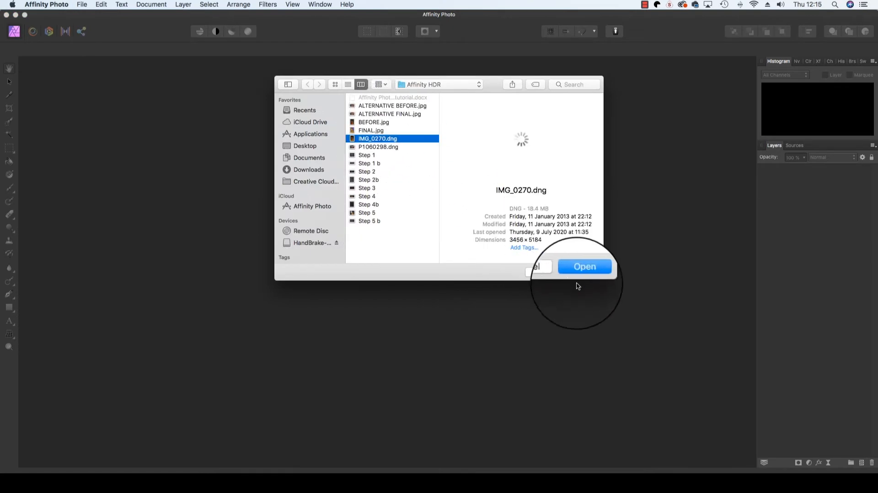
left_click(581, 270)
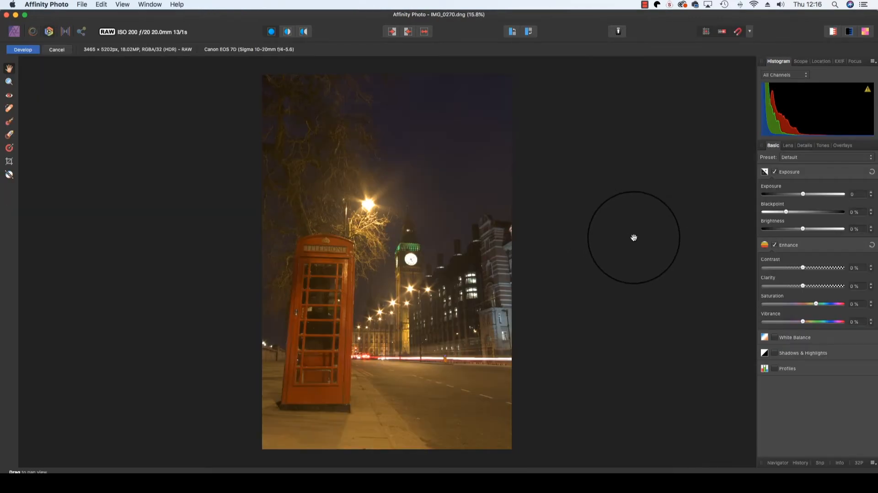
Enable Shadows & Highlights with highlights at -48% and shadows at 17%, and raise the photo's contrast slightly.
left_click(777, 353)
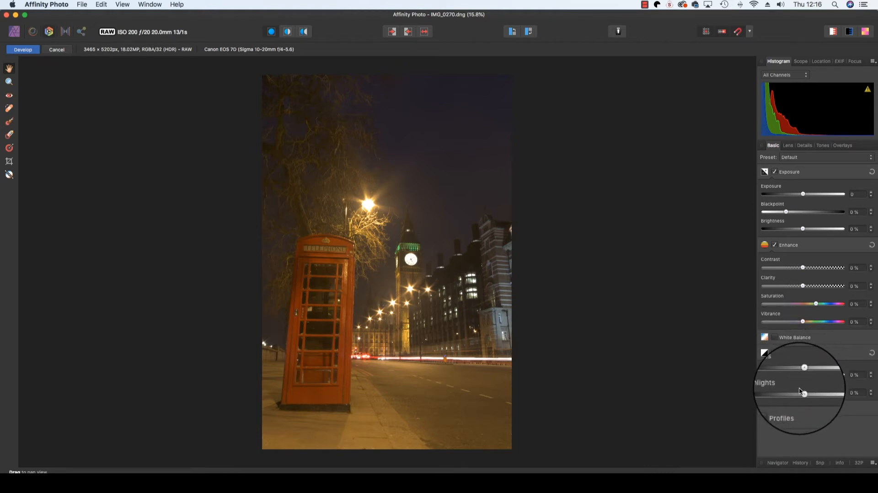
left_click_drag(799, 389, 783, 394)
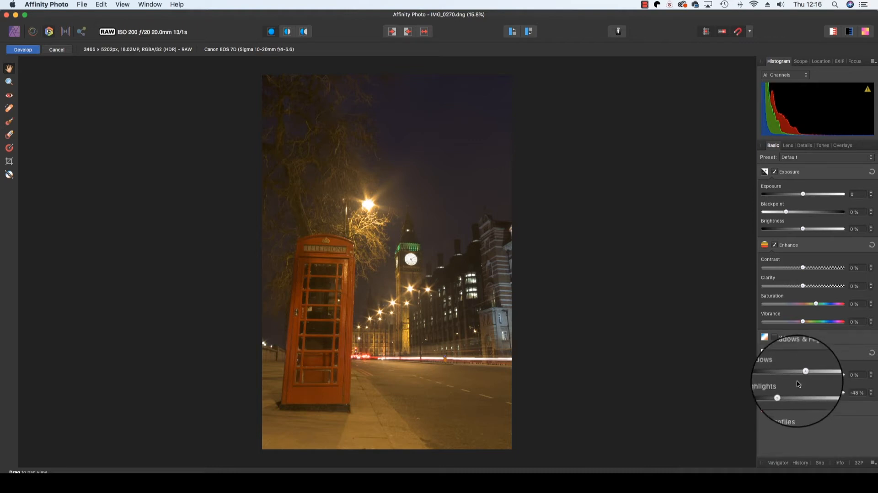
left_click_drag(803, 374, 810, 375)
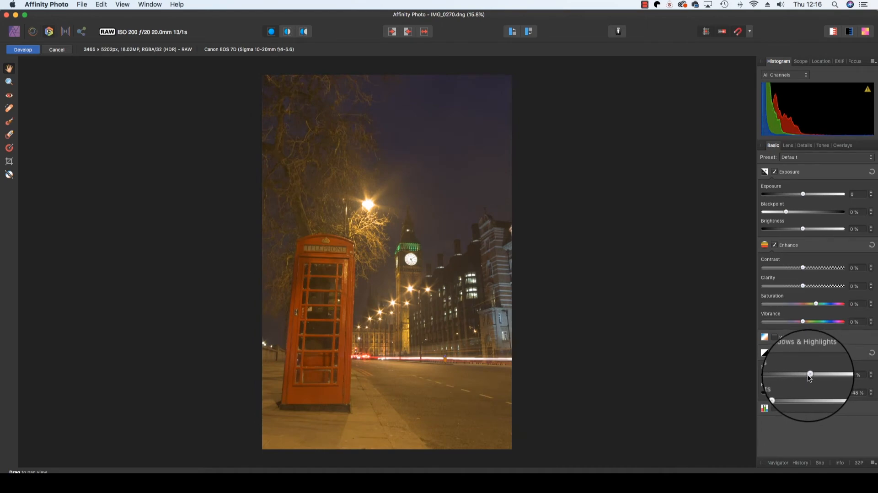
left_click_drag(803, 268, 803, 268)
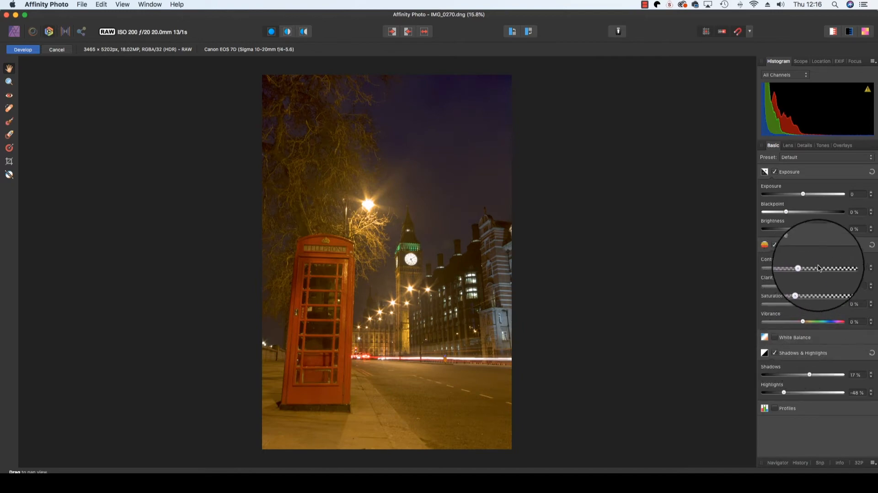
Set the luminance noise reduction to 19% and develop the RAW photo.
left_click(804, 145)
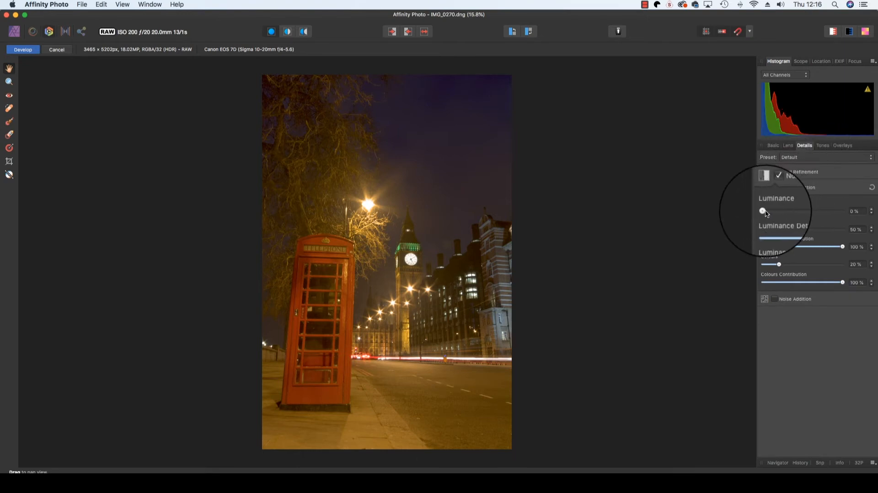
left_click_drag(766, 213, 779, 213)
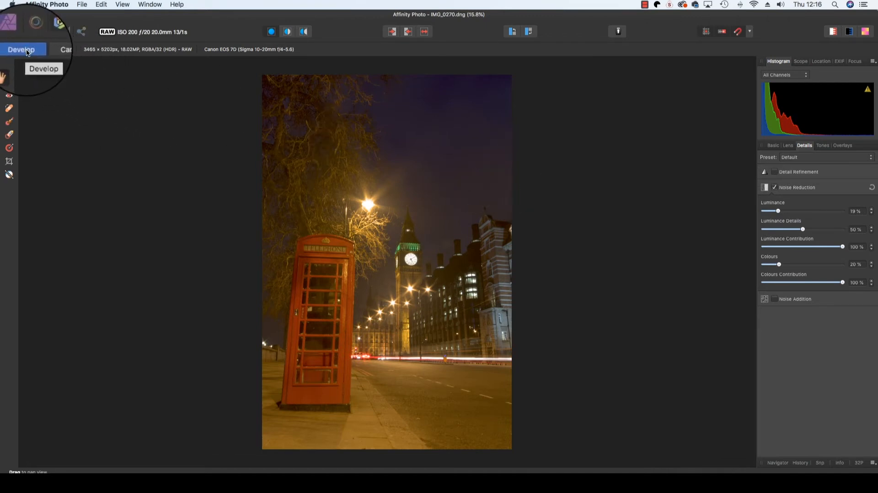
left_click(27, 53)
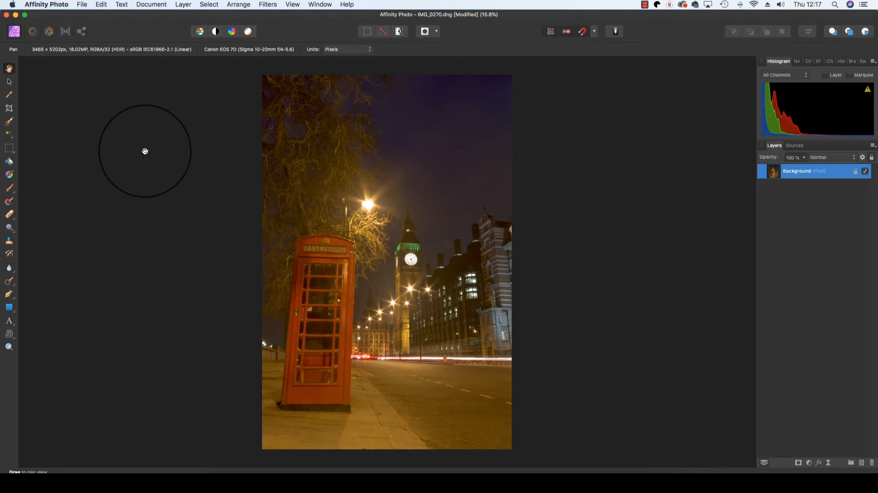
Enter the Tone Mapping persona, preview the Cool preset and apply the Detailed preset.
left_click(65, 32)
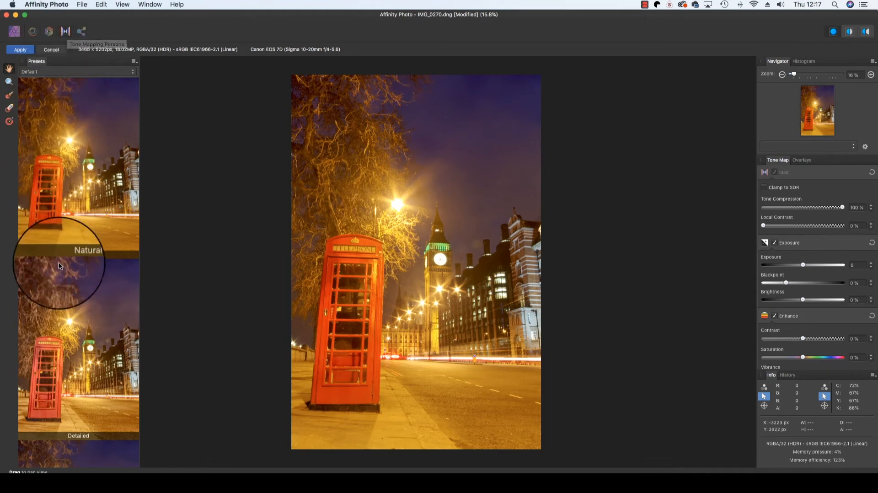
scroll(62, 260, "down", 3)
scroll(62, 259, "down", 5)
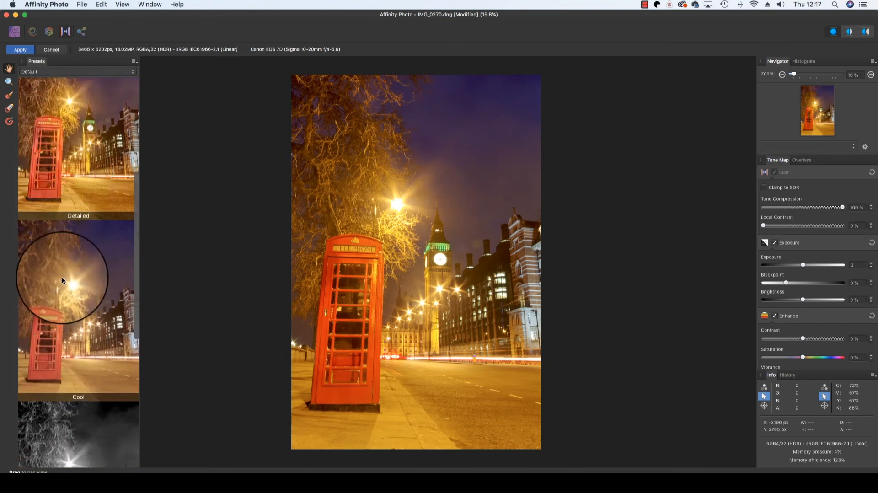
left_click(61, 282)
scroll(71, 228, "up", 2)
left_click(76, 198)
Try the High contrast black and white preset and return to the Detailed preset.
scroll(79, 279, "down", 7)
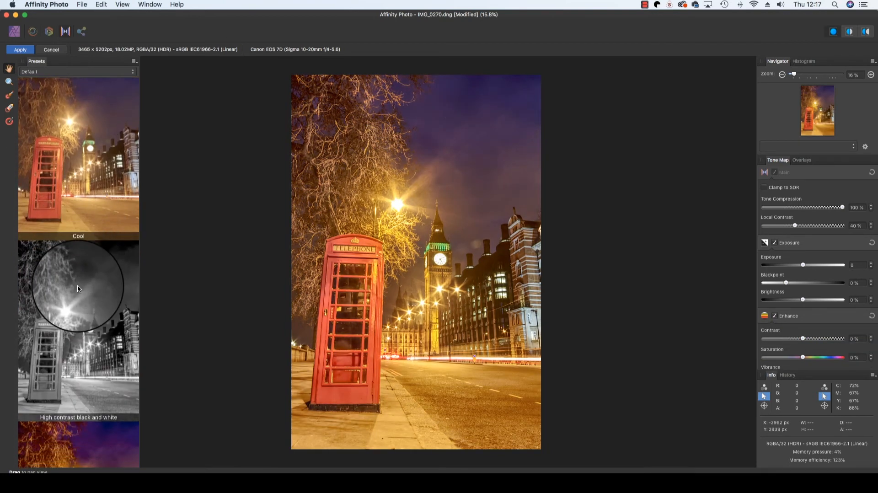
left_click(78, 284)
scroll(78, 279, "up", 3)
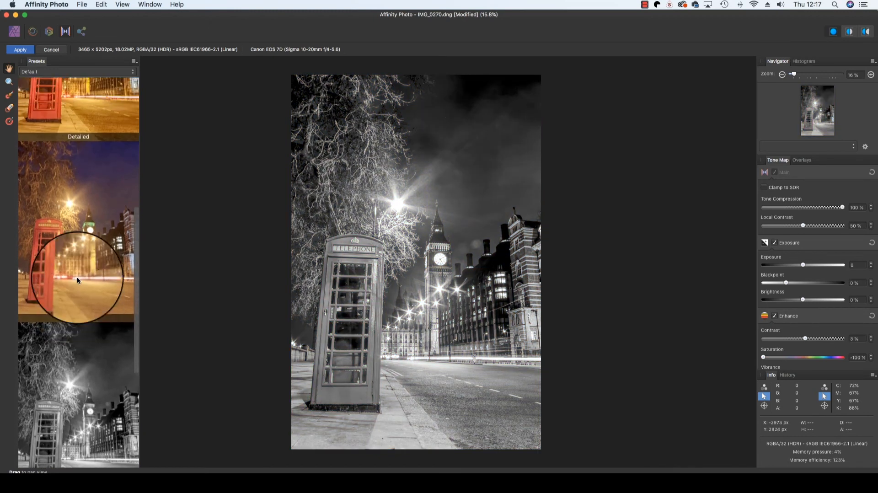
scroll(77, 276, "up", 3)
left_click(82, 223)
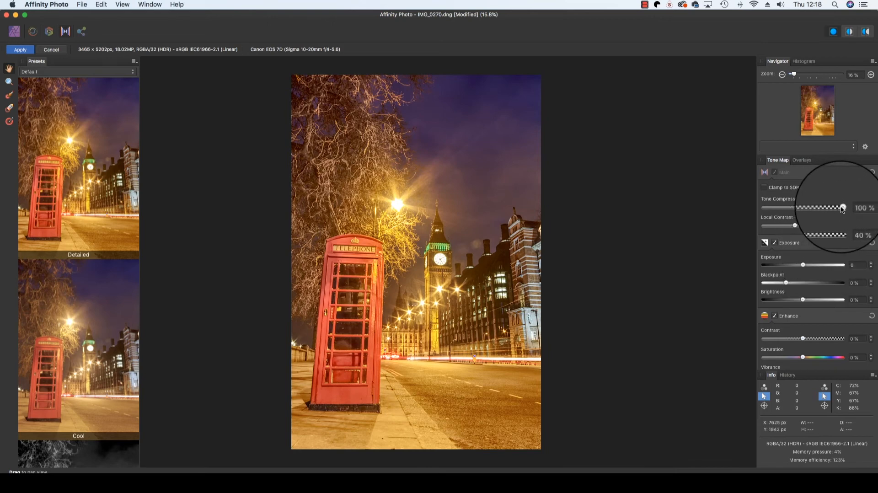
Reduce the local contrast to 29% and enable Curves, pulling the lower part of the master curve slightly down.
mouse_move(843, 209)
left_mouse_down()
mouse_move(822, 209)
mouse_move(842, 209)
left_mouse_up()
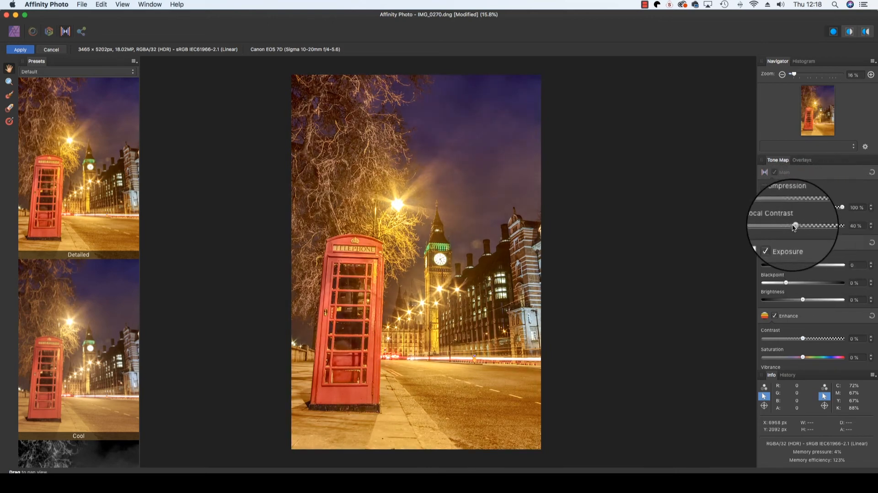
mouse_move(794, 227)
left_mouse_down()
mouse_move(768, 227)
mouse_move(821, 224)
mouse_move(784, 226)
left_mouse_up()
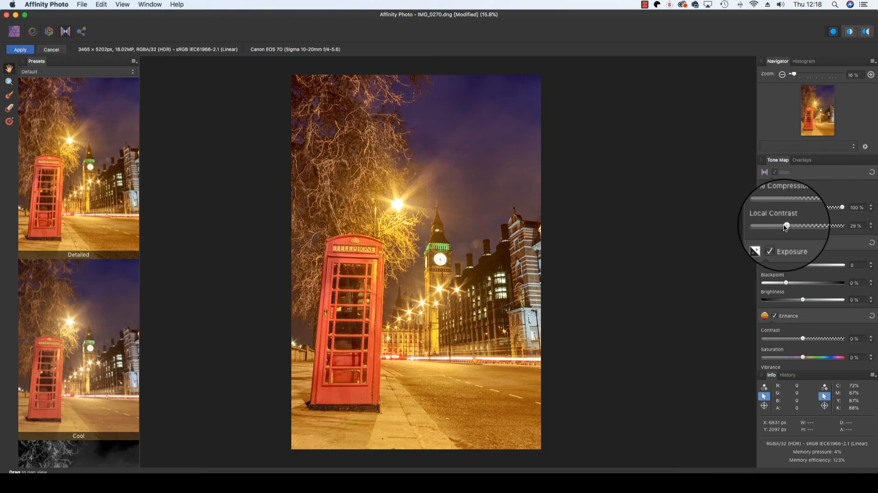
scroll(789, 230, "down", 5)
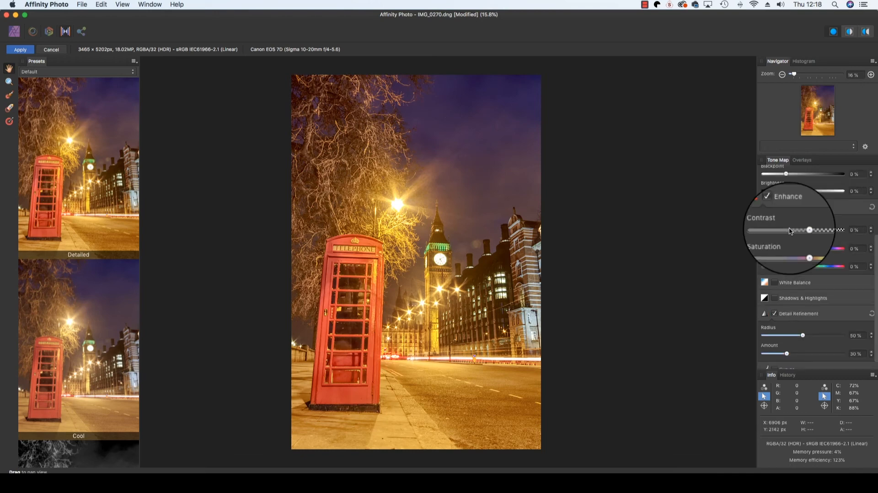
scroll(789, 231, "down", 1)
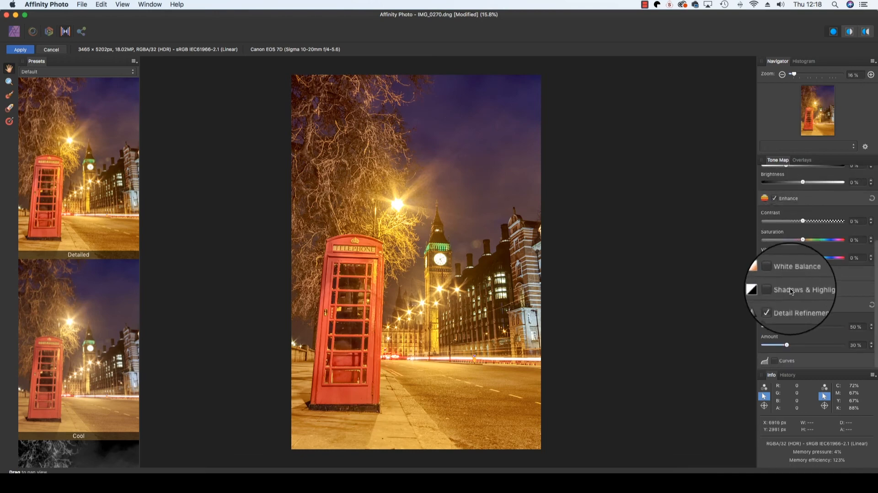
scroll(796, 295, "down", 5)
left_click(794, 229)
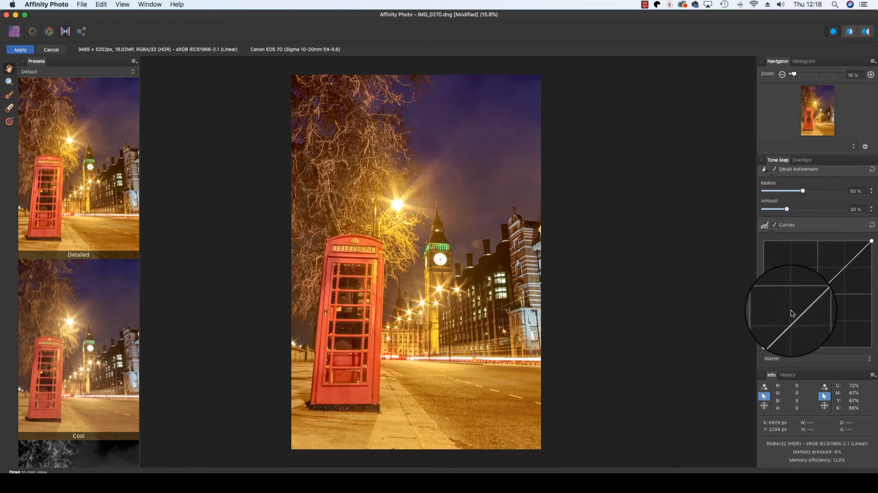
left_click_drag(794, 315, 796, 323)
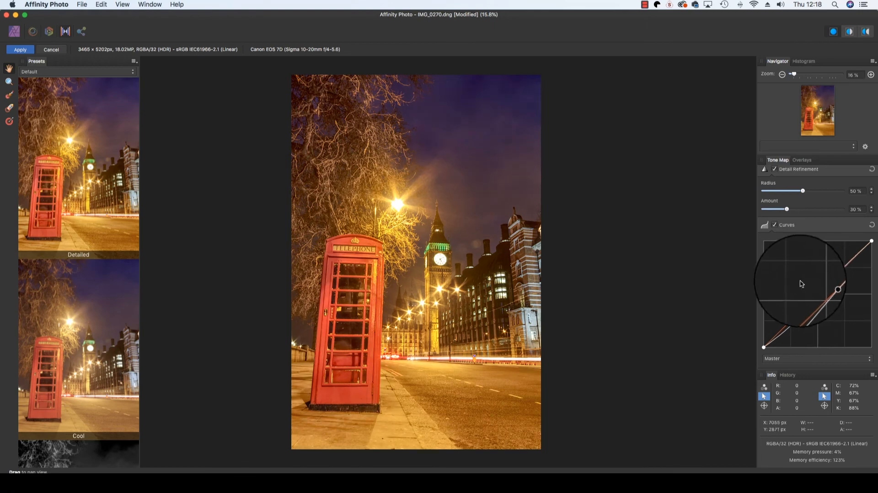
Set the saturation to 10% and the vibrance to 3%, and apply the tone mapping.
scroll(800, 283, "up", 5)
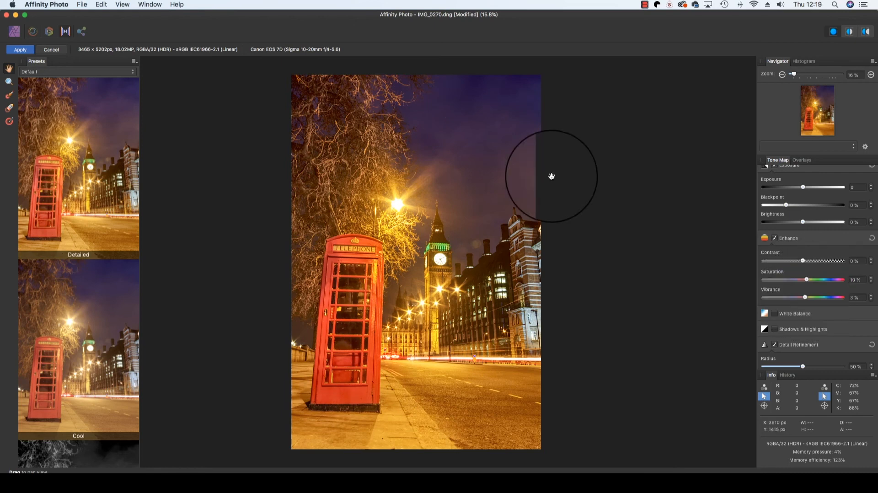
left_click(20, 49)
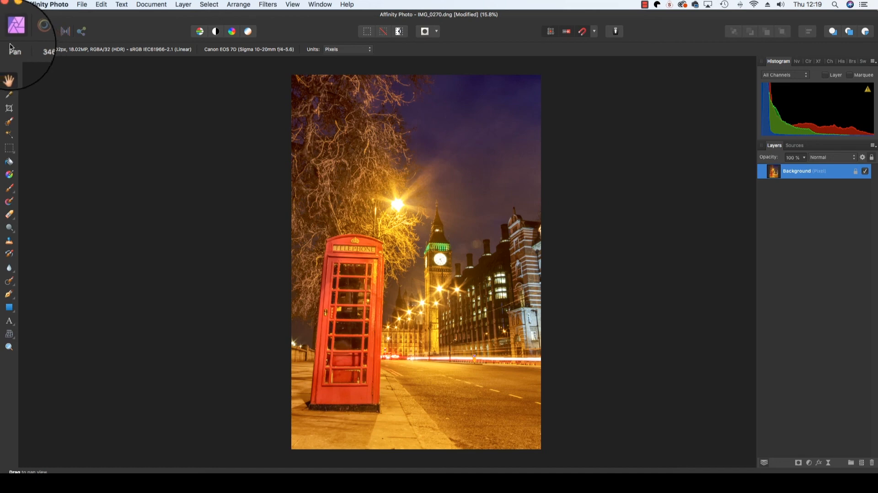
Open the export settings for the tone-mapped photo.
left_click(82, 5)
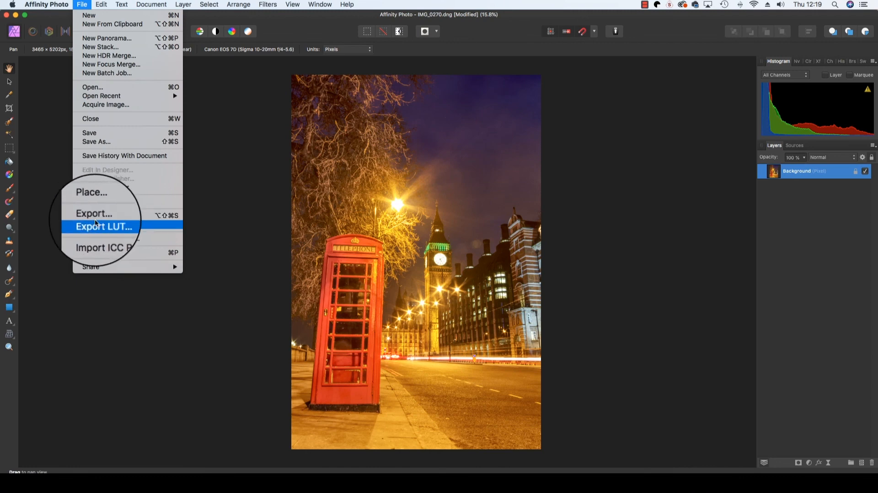
left_click(110, 217)
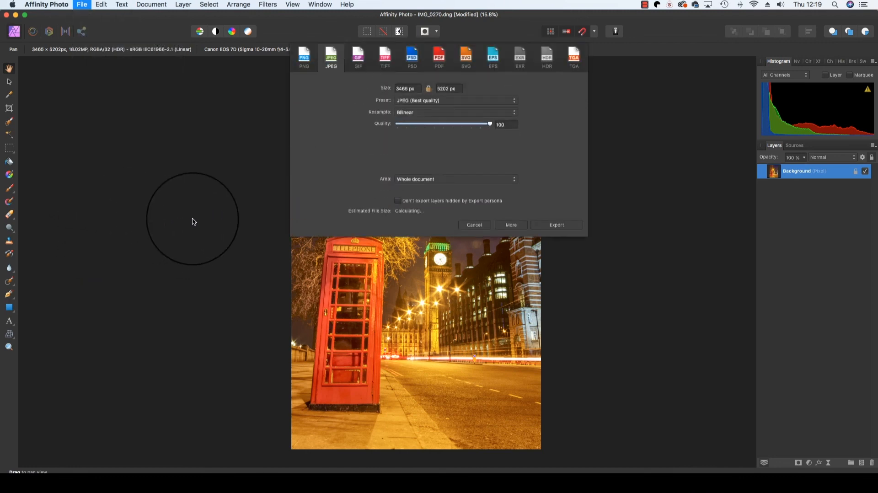